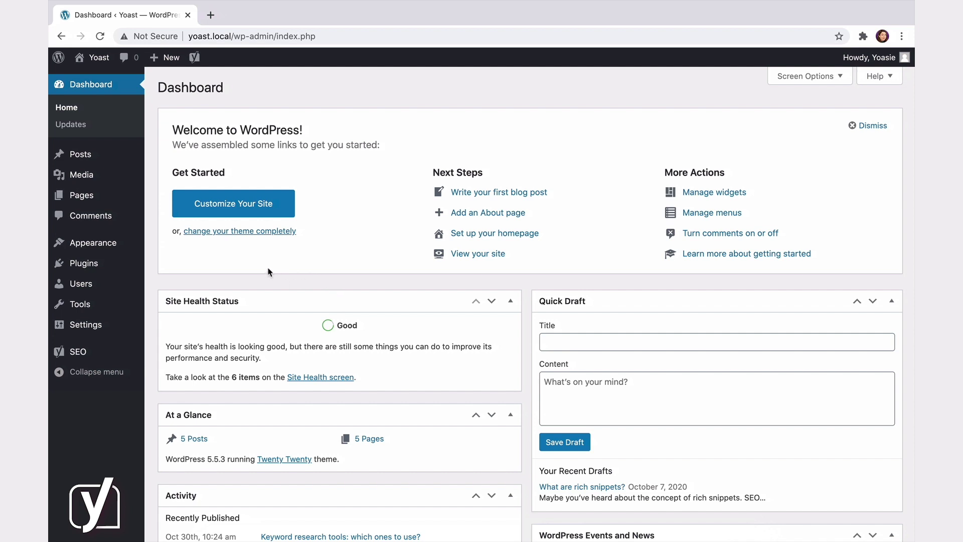
From the dashboard overview, list the posts whose SEO score needs improvement
{"action": "scroll", "coordinate": [268, 272], "scroll_direction": "down", "scroll_amount": 5}
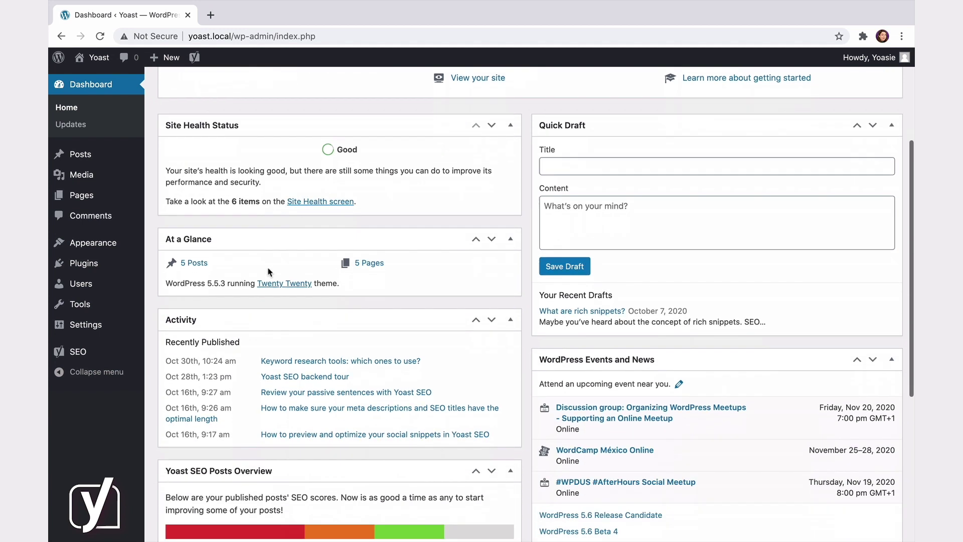
{"action": "scroll", "coordinate": [269, 272], "scroll_direction": "down", "scroll_amount": 4}
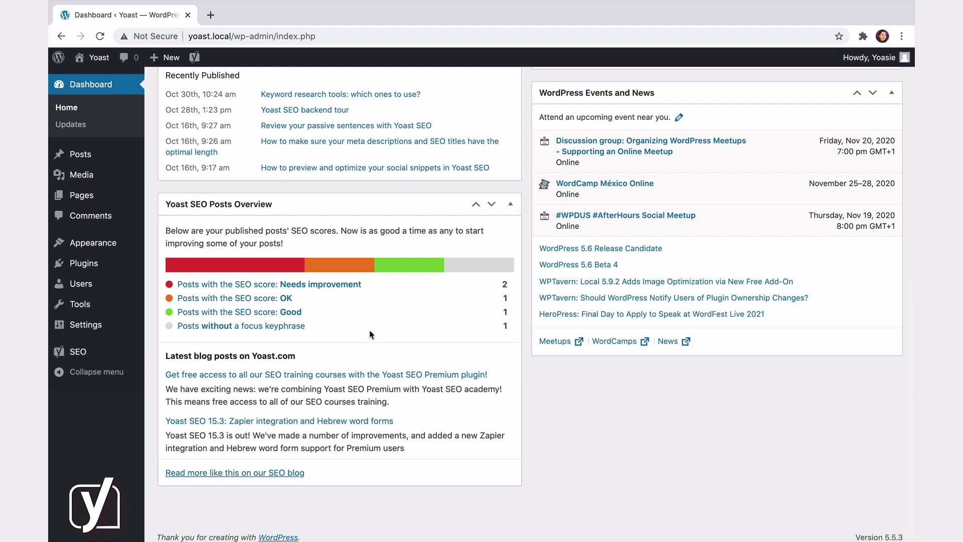
{"action": "left_click", "coordinate": [337, 289]}
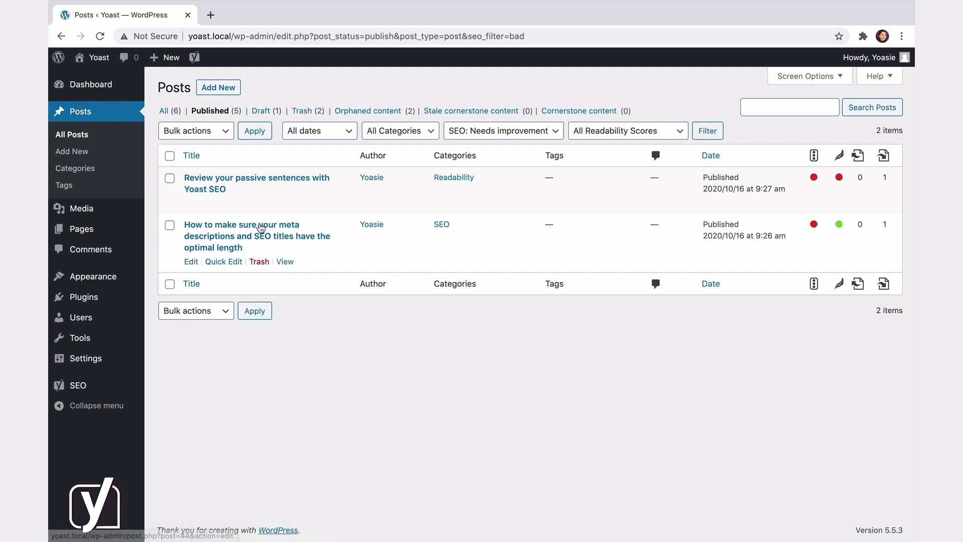
Return to the dashboard, open All Posts, and read the internal links column tooltip
{"action": "left_click", "coordinate": [61, 36]}
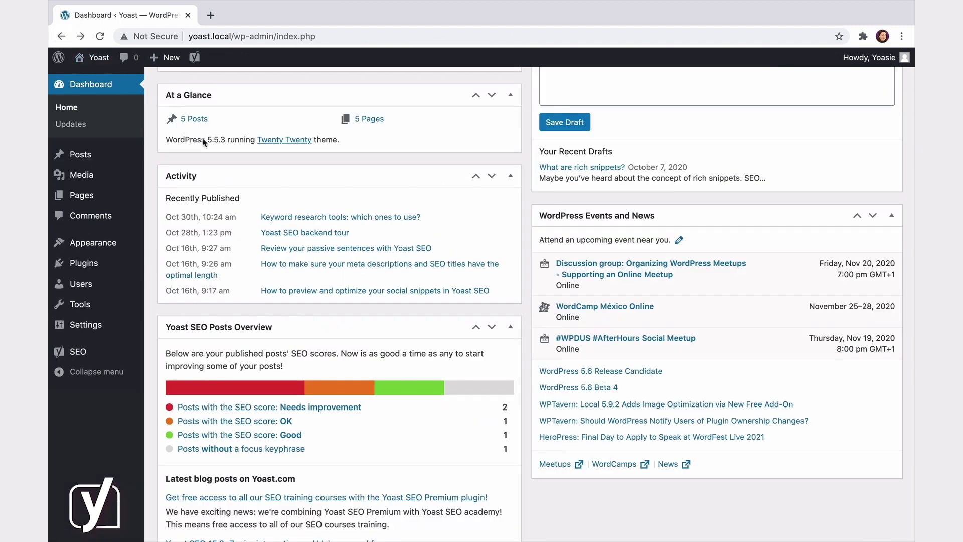
{"action": "scroll", "coordinate": [316, 331], "scroll_direction": "down", "scroll_amount": 3}
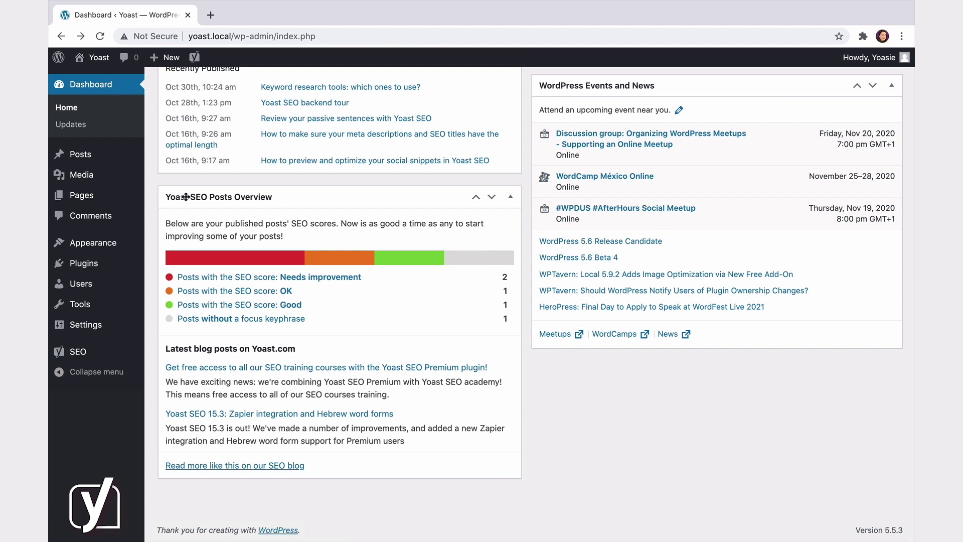
{"action": "left_click", "coordinate": [110, 158]}
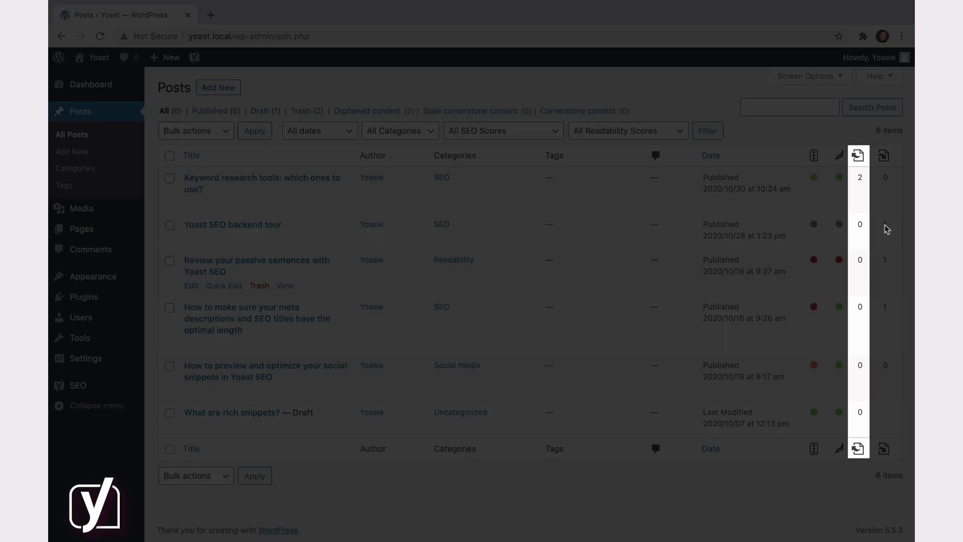
{"action": "mouse_move", "coordinate": [858, 160]}
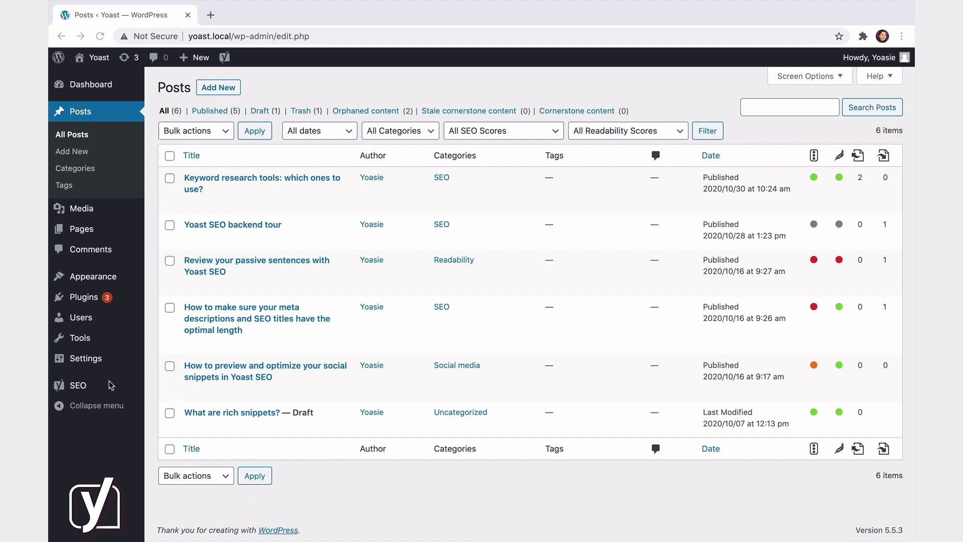
Start SEO data optimization from Yoast SEO's Tools page and let it finish
{"action": "left_click", "coordinate": [95, 389]}
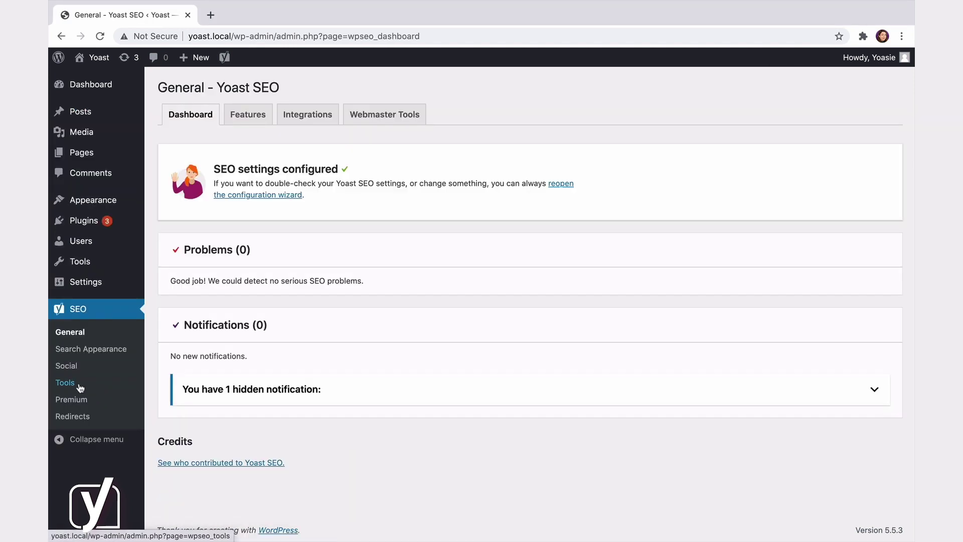
{"action": "left_click", "coordinate": [79, 386]}
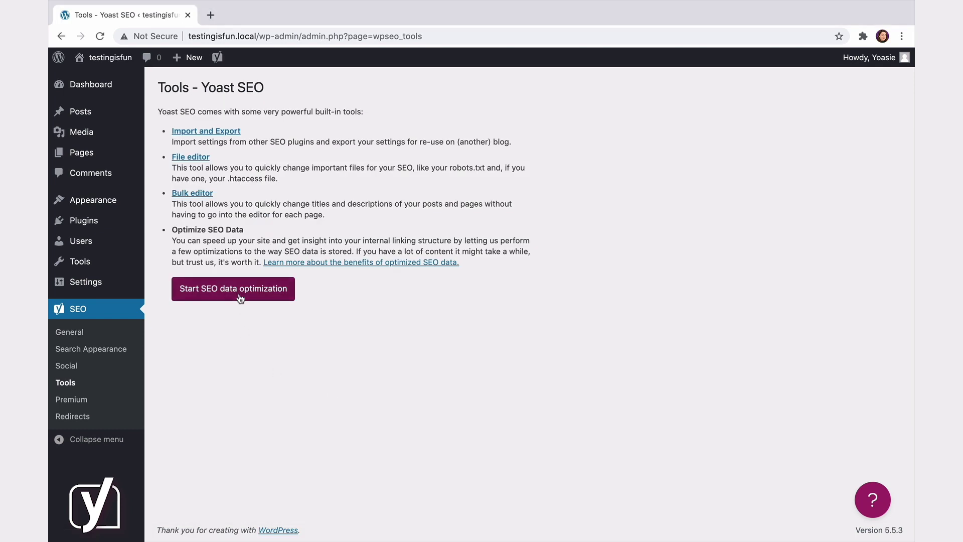
{"action": "left_click", "coordinate": [240, 300]}
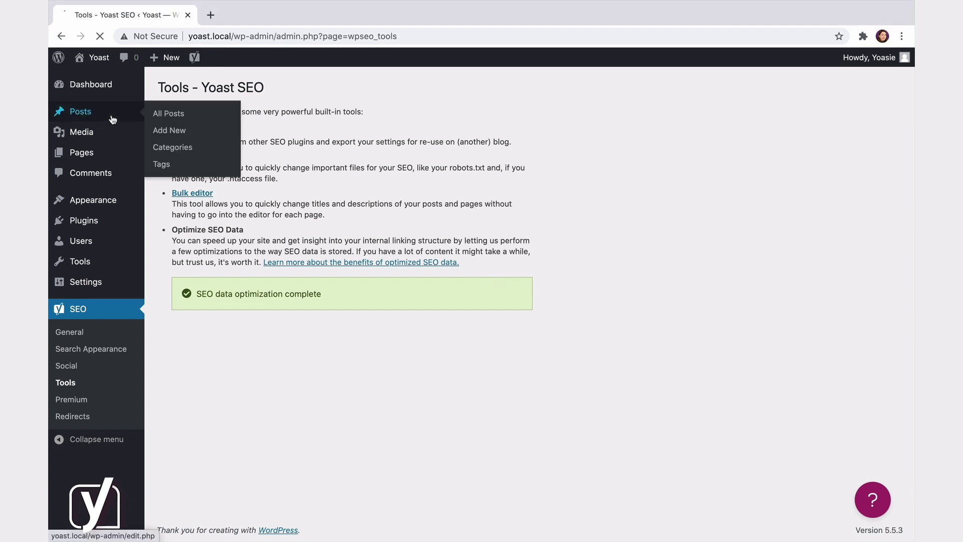
Filter the Posts list to Orphaned content, showing two posts with 0 incoming links
{"action": "left_click", "coordinate": [113, 118]}
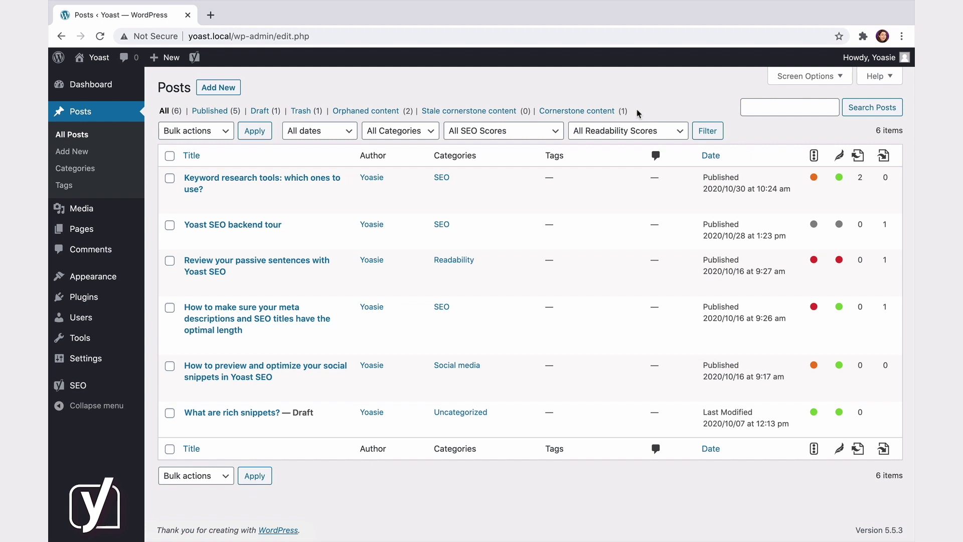
{"action": "left_click", "coordinate": [392, 113]}
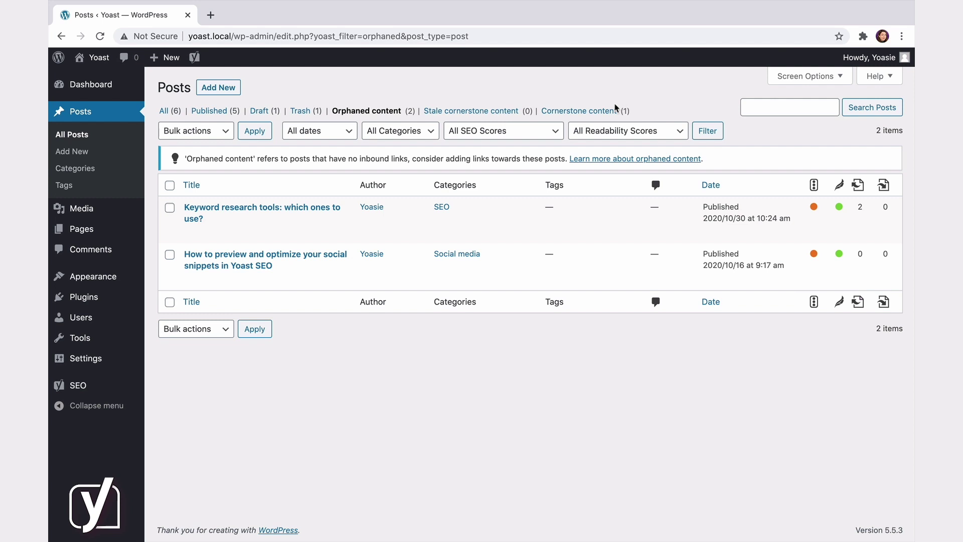
Filter posts to Cornerstone content, then to Stale cornerstone content, which shows 0 items
{"action": "left_click", "coordinate": [594, 113]}
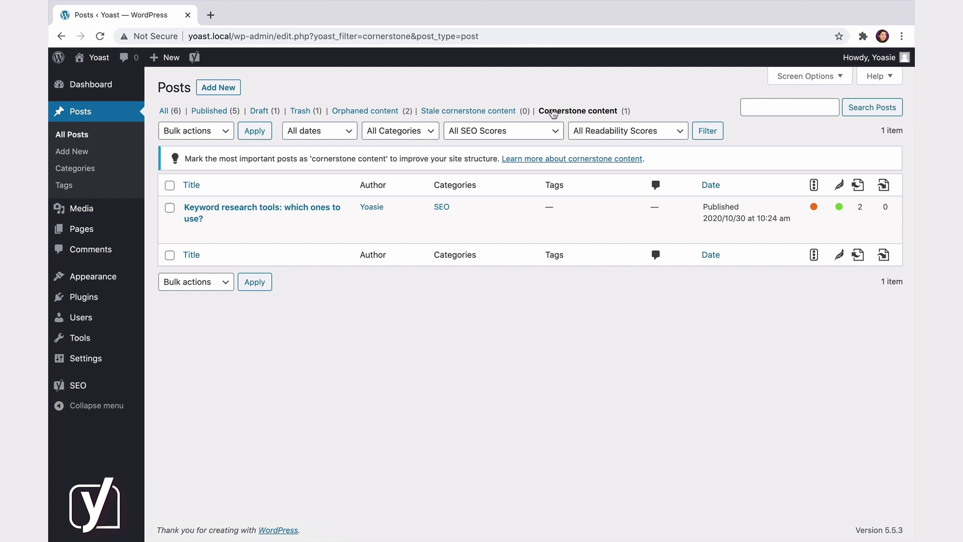
{"action": "left_click", "coordinate": [488, 113]}
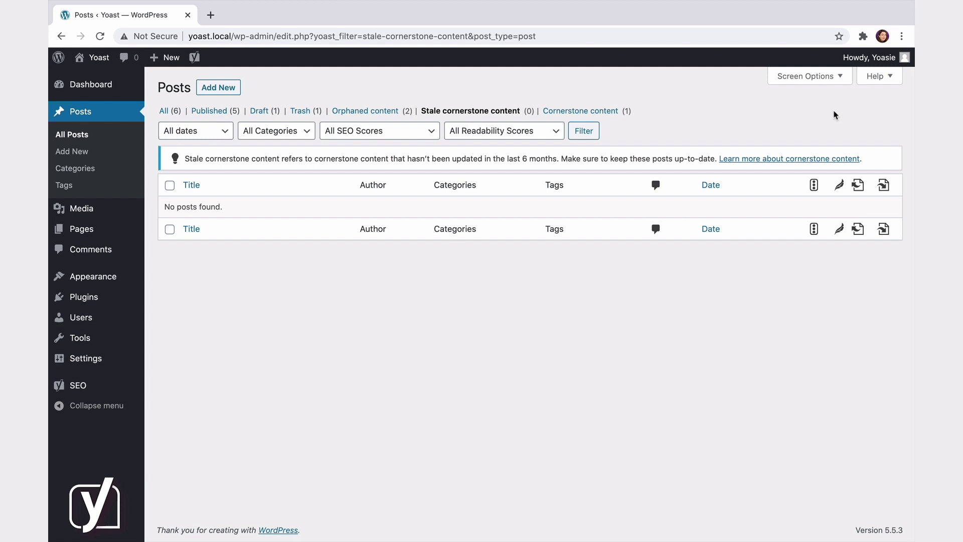
Enable SEO Title, Meta Desc. and Keyphrase columns in Screen Options, then show All (6) posts
{"action": "left_click", "coordinate": [833, 79]}
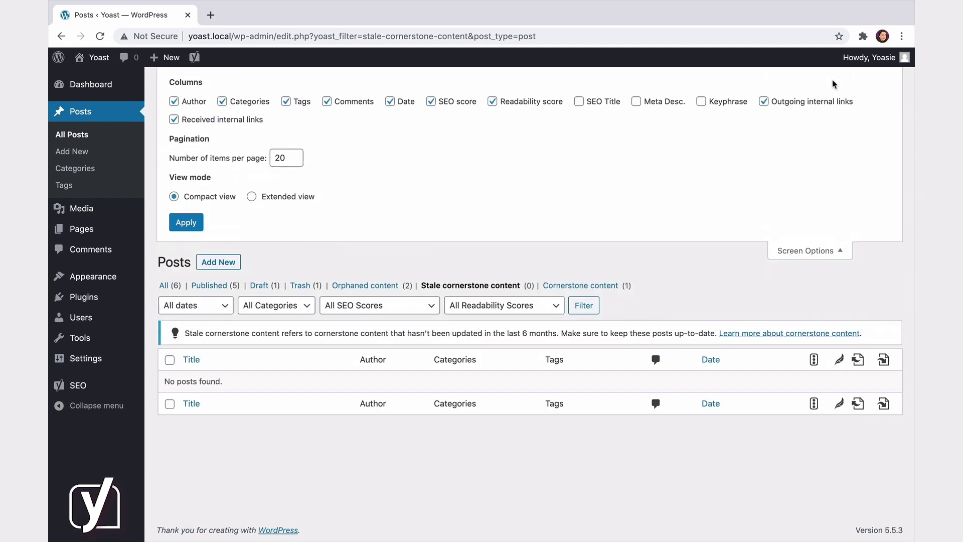
{"action": "left_click", "coordinate": [579, 102]}
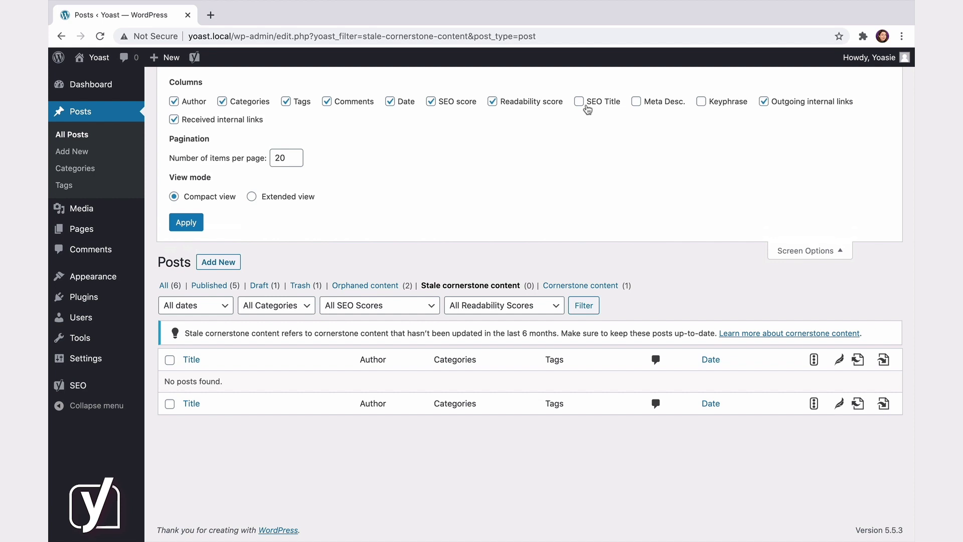
{"action": "left_click", "coordinate": [637, 103]}
{"action": "left_click", "coordinate": [707, 104]}
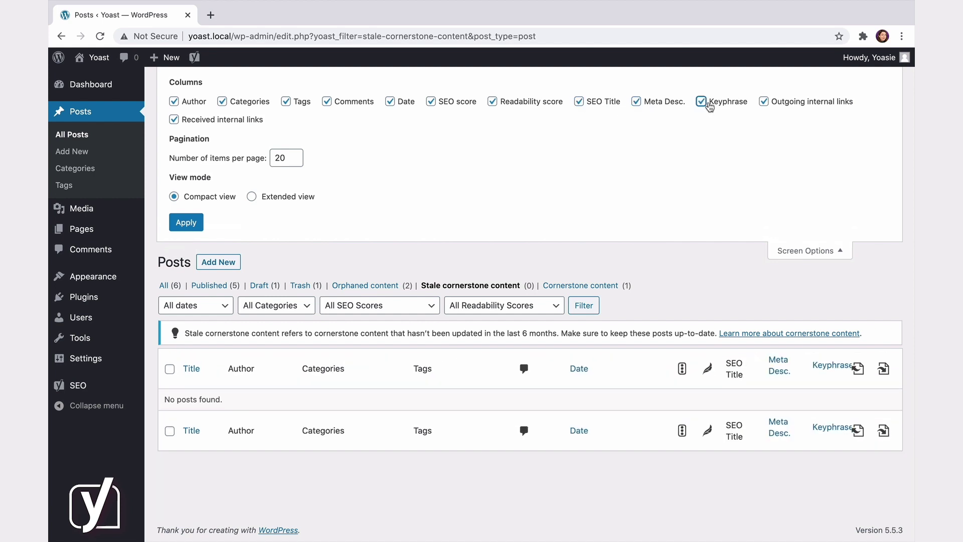
{"action": "left_click", "coordinate": [189, 225]}
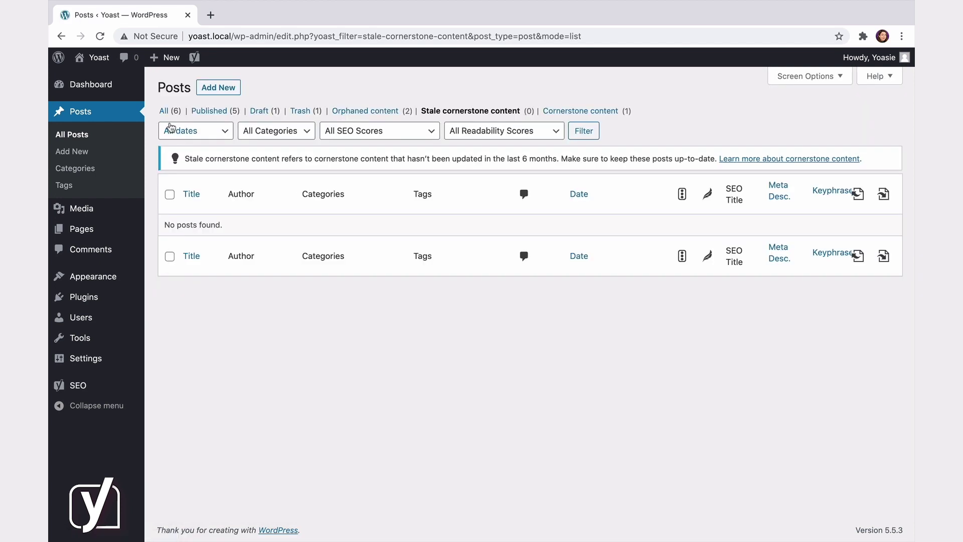
{"action": "left_click", "coordinate": [162, 112]}
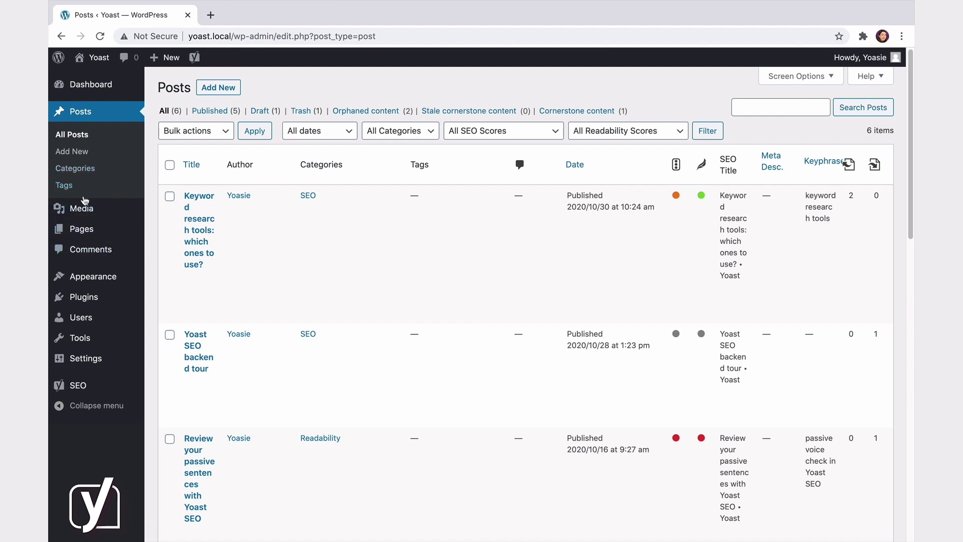
Review the Pages list with Yoast columns (6 pages, 5 orphaned), then return to Posts
{"action": "left_click", "coordinate": [79, 228]}
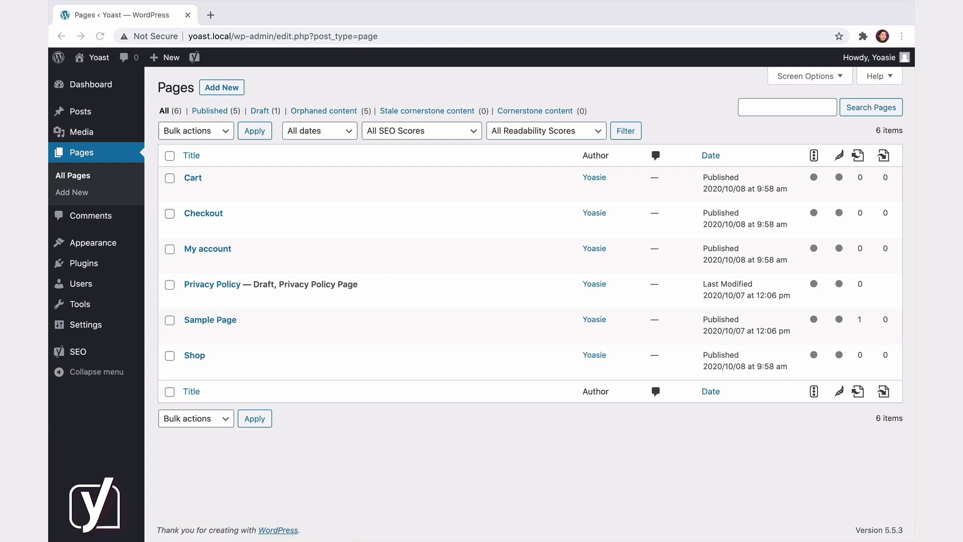
{"action": "left_click", "coordinate": [94, 114]}
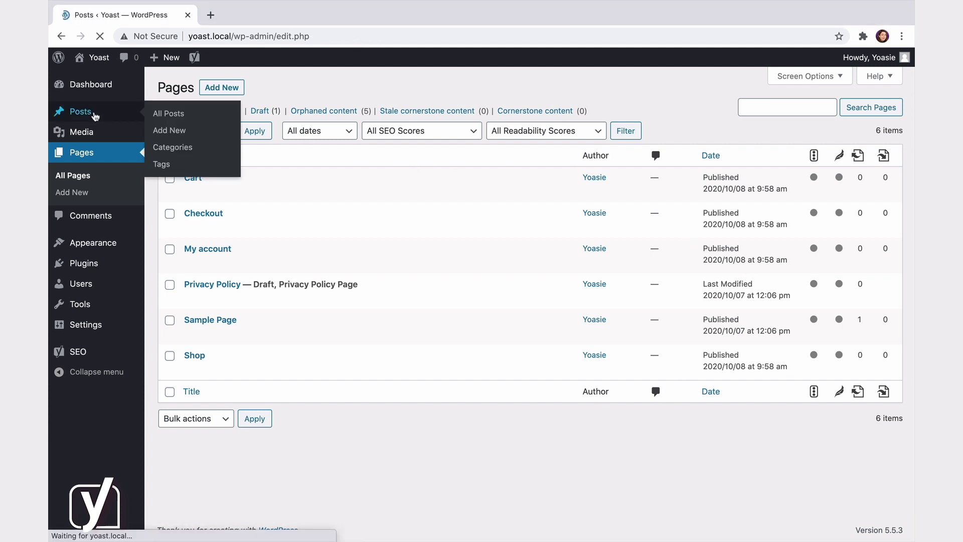
Edit 'Keyword research tools: which ones to use?' and scroll to its Yoast SEO Premium meta box
{"action": "left_click", "coordinate": [205, 193]}
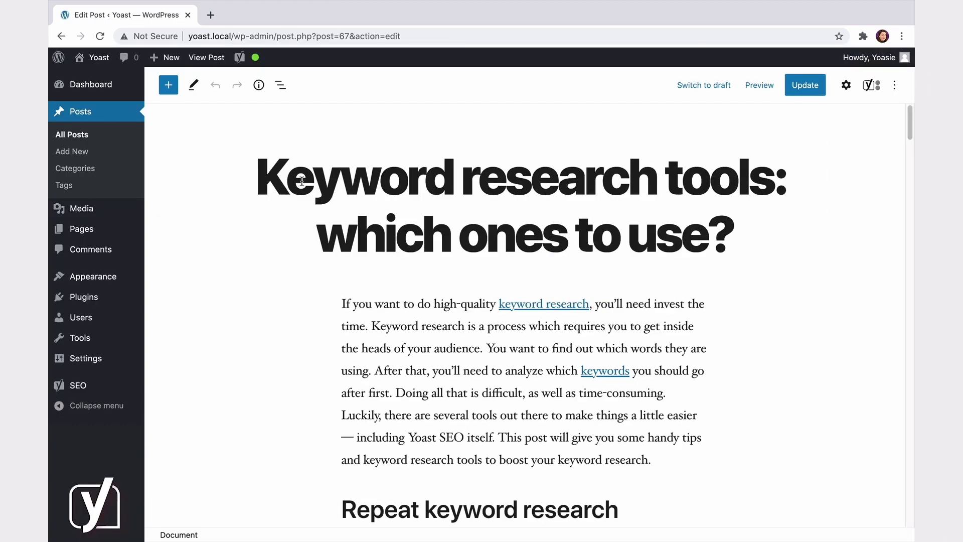
{"action": "scroll", "coordinate": [301, 183], "scroll_direction": "down", "scroll_amount": 7}
{"action": "scroll", "coordinate": [303, 184], "scroll_direction": "down", "scroll_amount": 20}
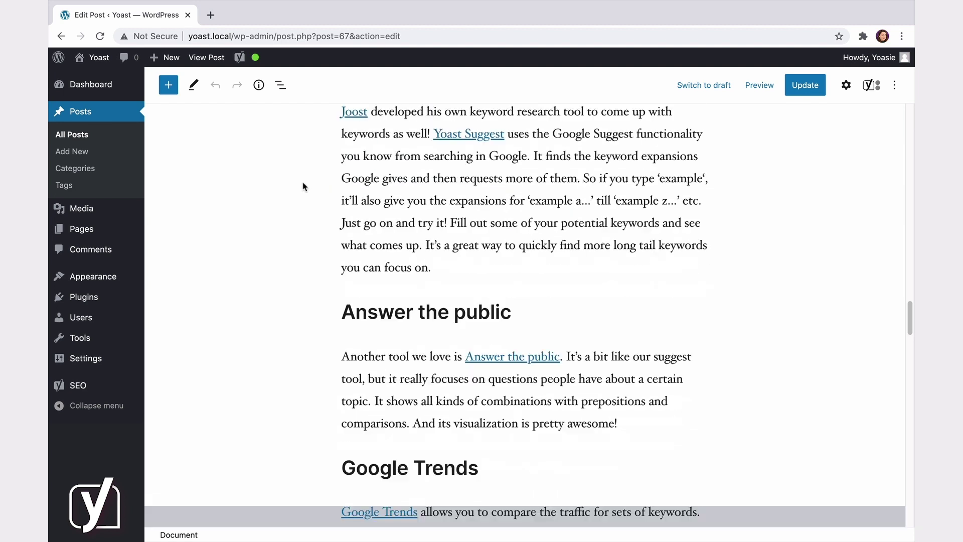
{"action": "scroll", "coordinate": [303, 183], "scroll_direction": "down", "scroll_amount": 2}
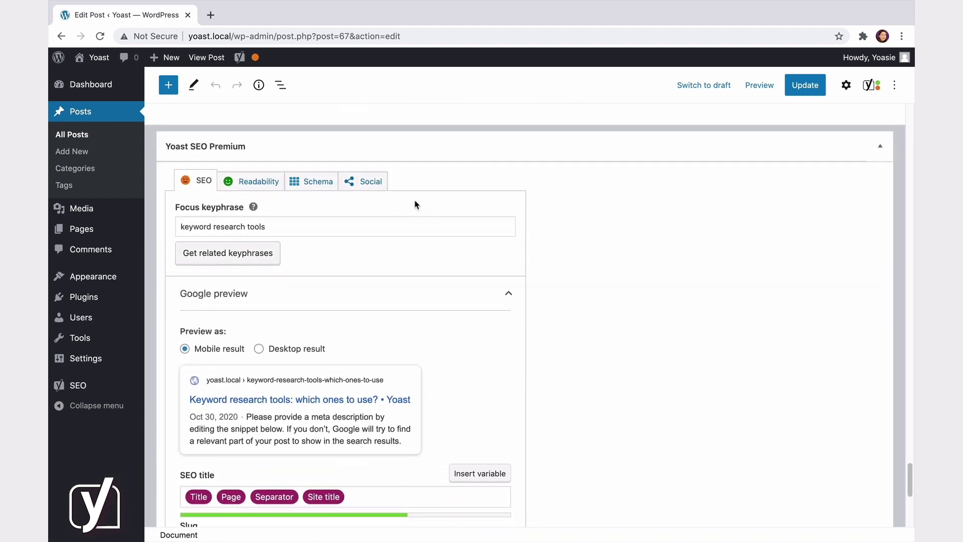
{"action": "scroll", "coordinate": [414, 205], "scroll_direction": "down", "scroll_amount": 2}
{"action": "scroll", "coordinate": [414, 204], "scroll_direction": "up", "scroll_amount": 1}
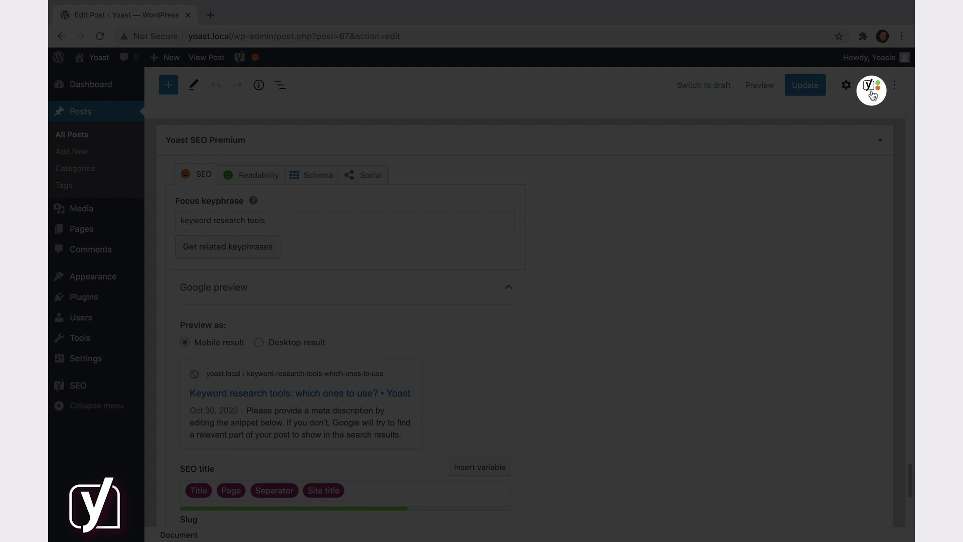
Open the Yoast sidebar and expand then collapse Readability analysis and SEO analysis
{"action": "left_click", "coordinate": [871, 94]}
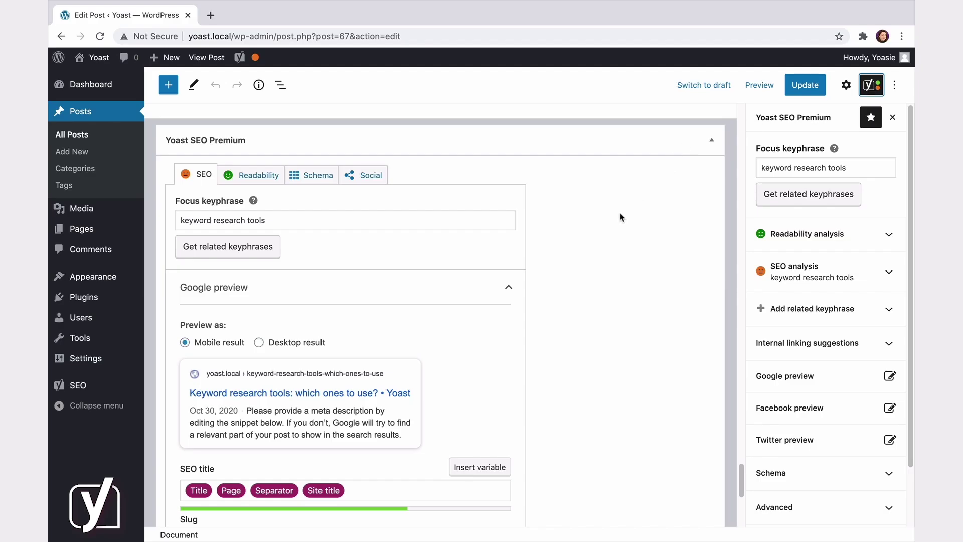
{"action": "scroll", "coordinate": [620, 214], "scroll_direction": "up", "scroll_amount": 15}
{"action": "scroll", "coordinate": [620, 213], "scroll_direction": "up", "scroll_amount": 20}
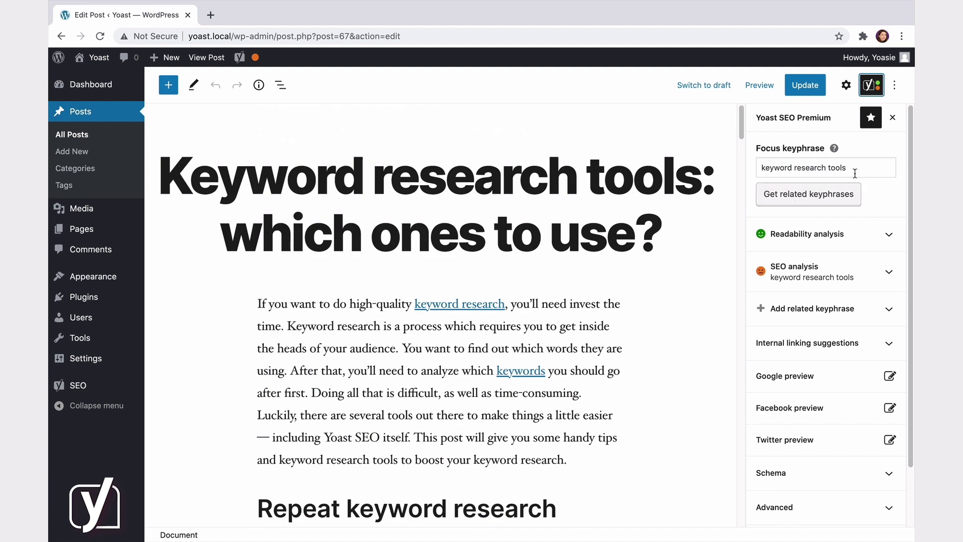
{"action": "left_click", "coordinate": [887, 234]}
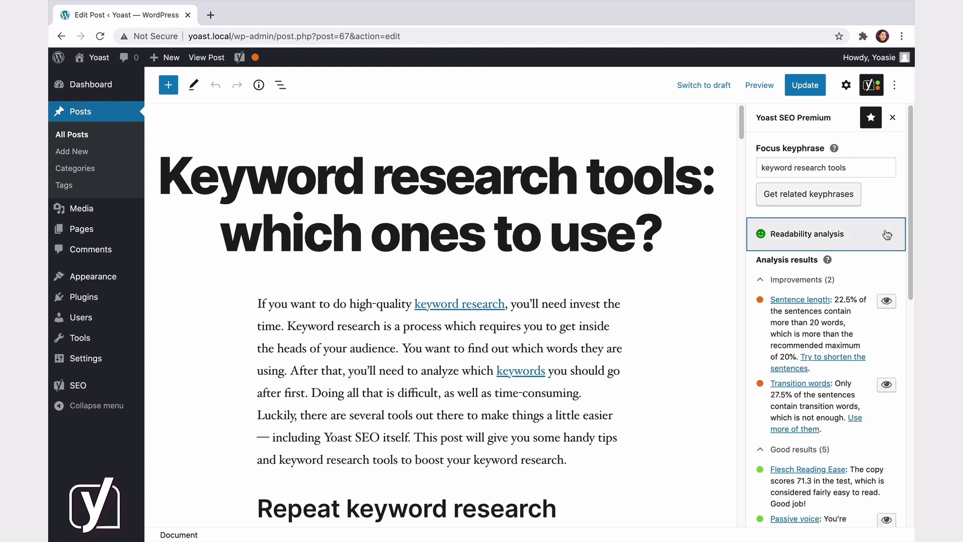
{"action": "left_click", "coordinate": [886, 234]}
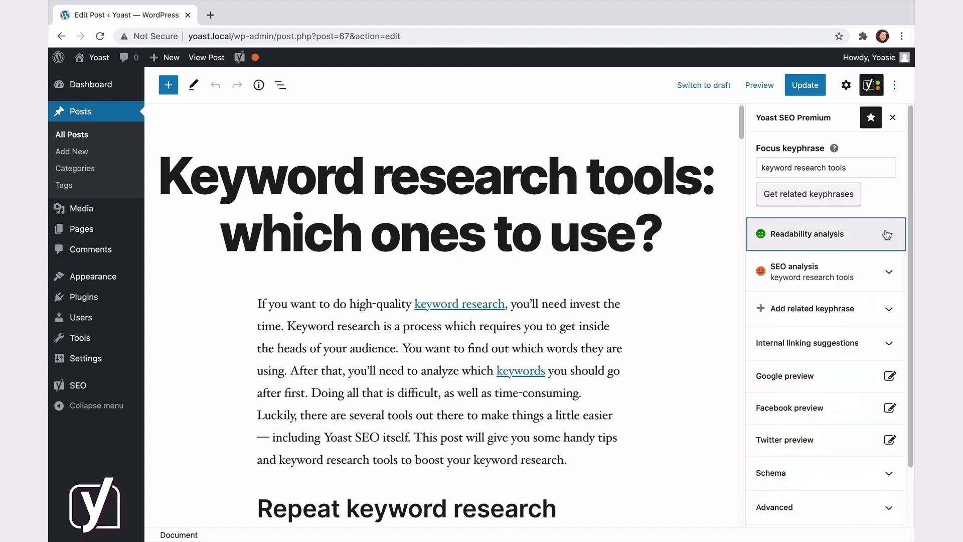
{"action": "left_click", "coordinate": [888, 266]}
{"action": "left_click", "coordinate": [888, 266]}
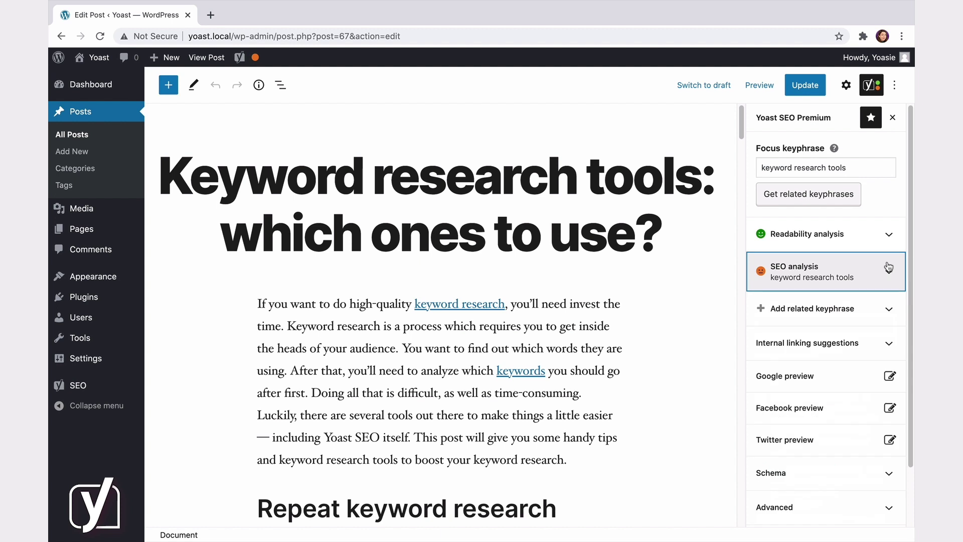
Expand and collapse the Add related keyphrase and Internal linking suggestions sections
{"action": "left_click", "coordinate": [887, 308]}
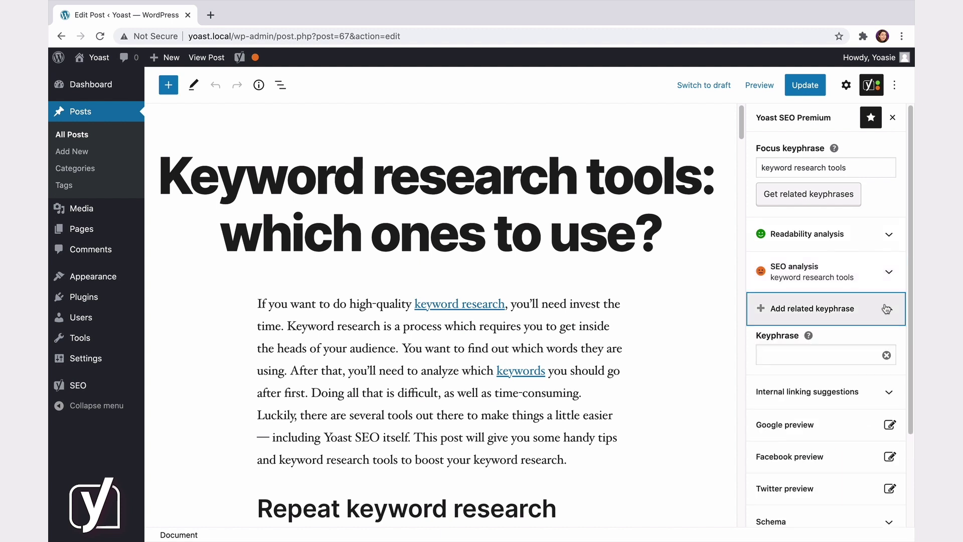
{"action": "left_click", "coordinate": [886, 308]}
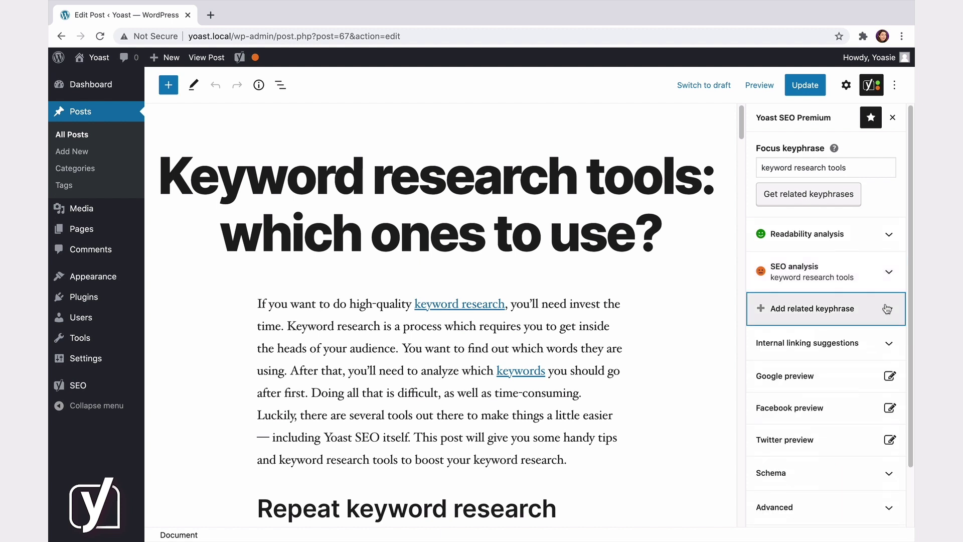
{"action": "left_click", "coordinate": [886, 344]}
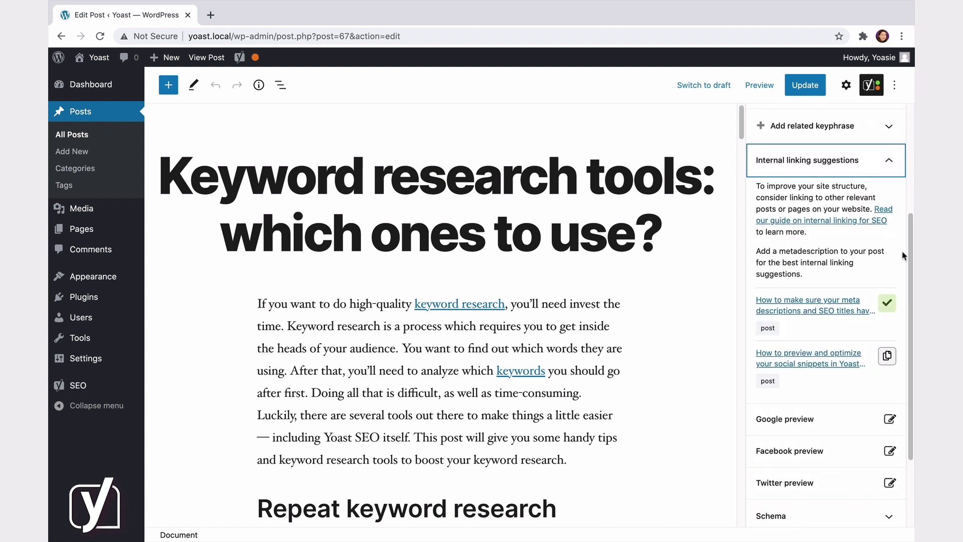
{"action": "left_click", "coordinate": [888, 172]}
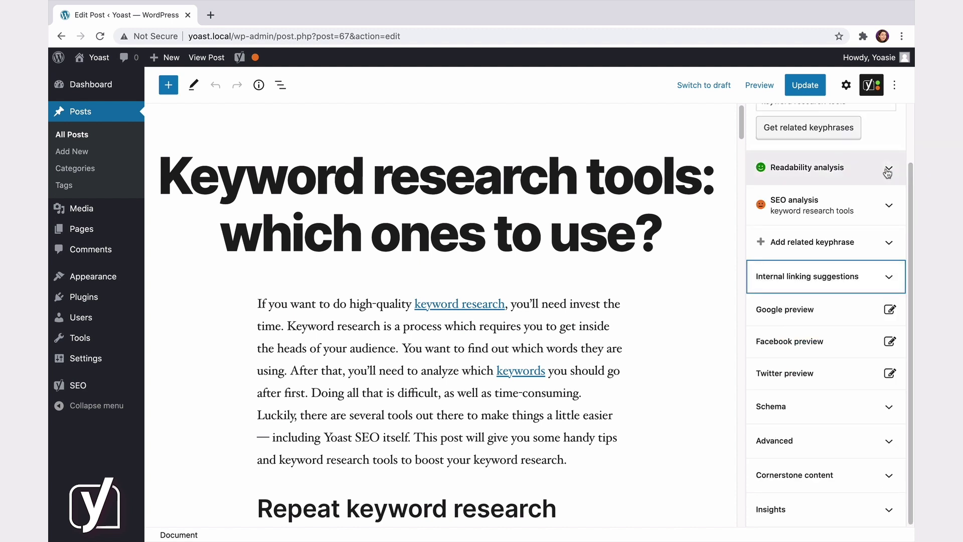
Check the Google preview, then expand Schema showing default Web Page and Article types
{"action": "left_click", "coordinate": [848, 317]}
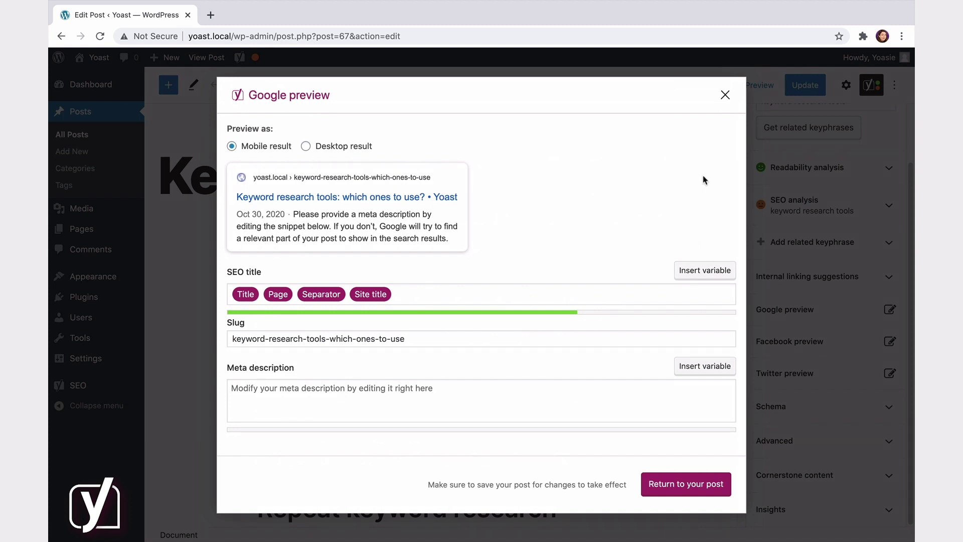
{"action": "left_click", "coordinate": [725, 94]}
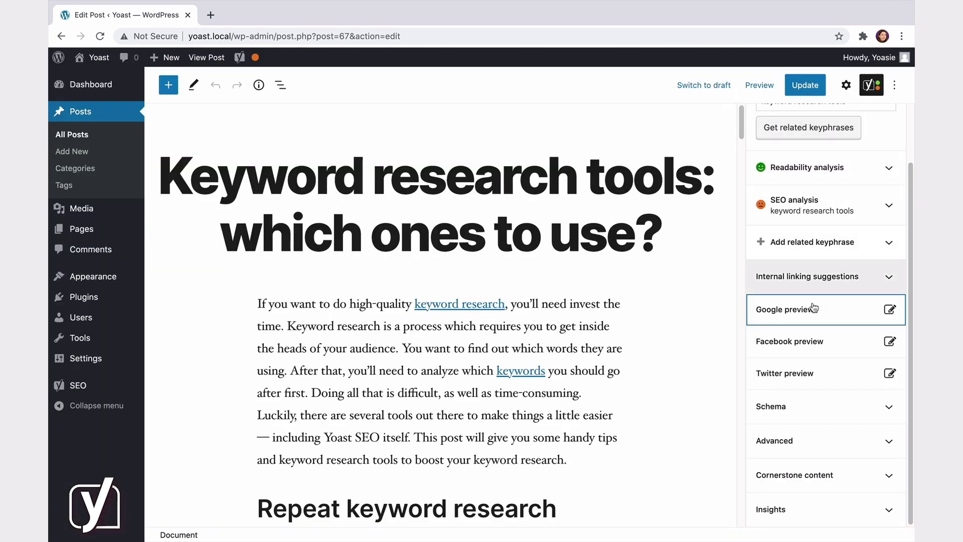
{"action": "left_click", "coordinate": [863, 409]}
{"action": "scroll", "coordinate": [863, 409], "scroll_direction": "down", "scroll_amount": 5}
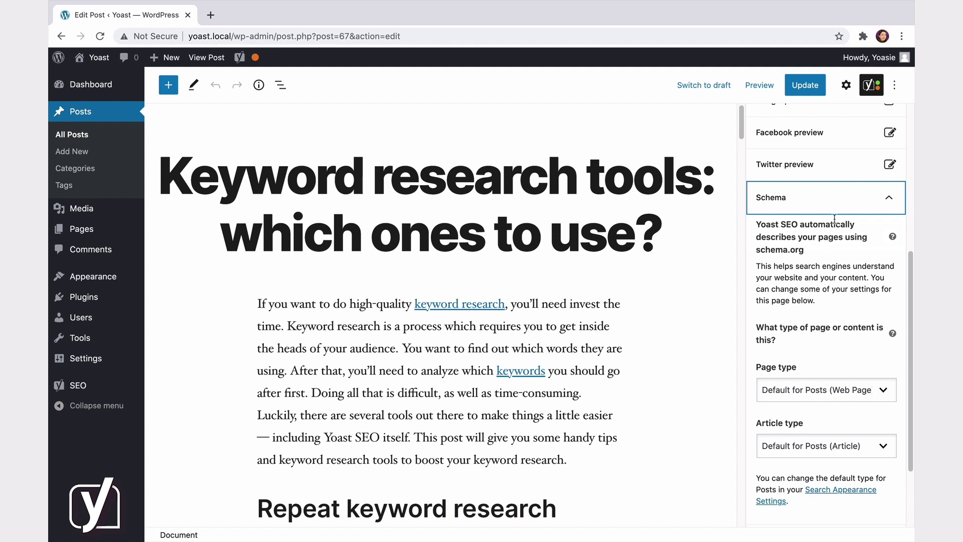
Collapse Schema, then expand and collapse the Advanced search-engine options
{"action": "left_click", "coordinate": [843, 198]}
{"action": "left_click", "coordinate": [817, 454]}
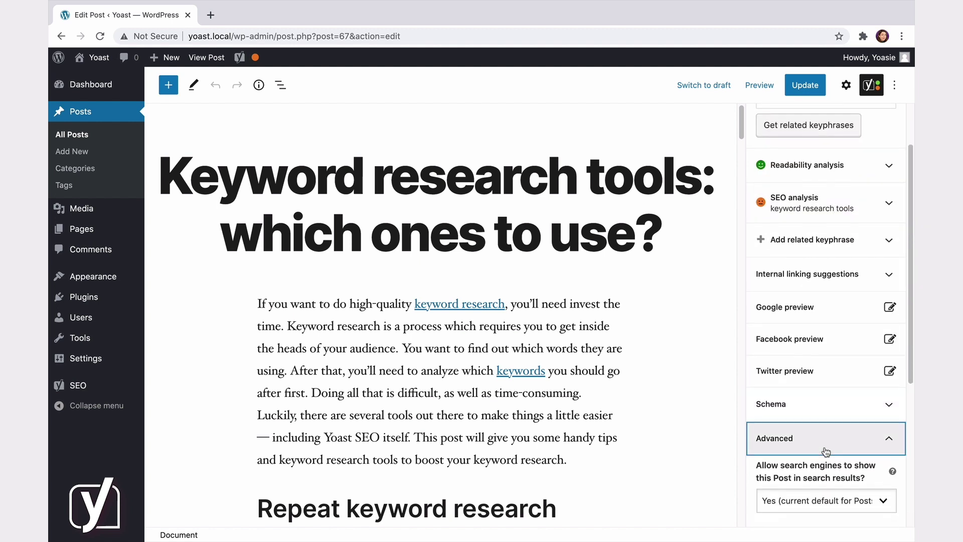
{"action": "scroll", "coordinate": [823, 453], "scroll_direction": "down", "scroll_amount": 3}
{"action": "scroll", "coordinate": [826, 452], "scroll_direction": "down", "scroll_amount": 1}
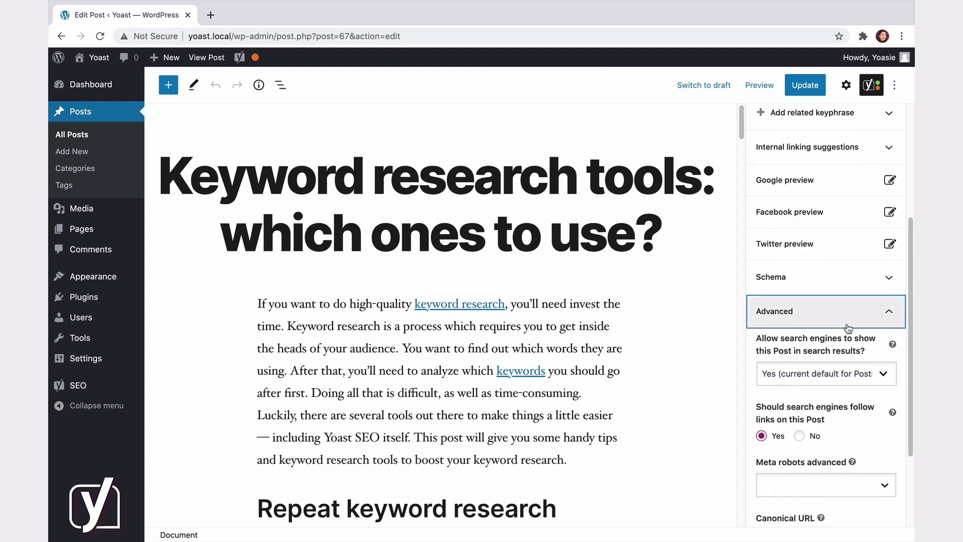
{"action": "left_click", "coordinate": [822, 311]}
Expand Cornerstone content and show Insights, whose top word is keyword (53)
{"action": "left_click", "coordinate": [830, 475]}
{"action": "scroll", "coordinate": [830, 474], "scroll_direction": "down", "scroll_amount": 2}
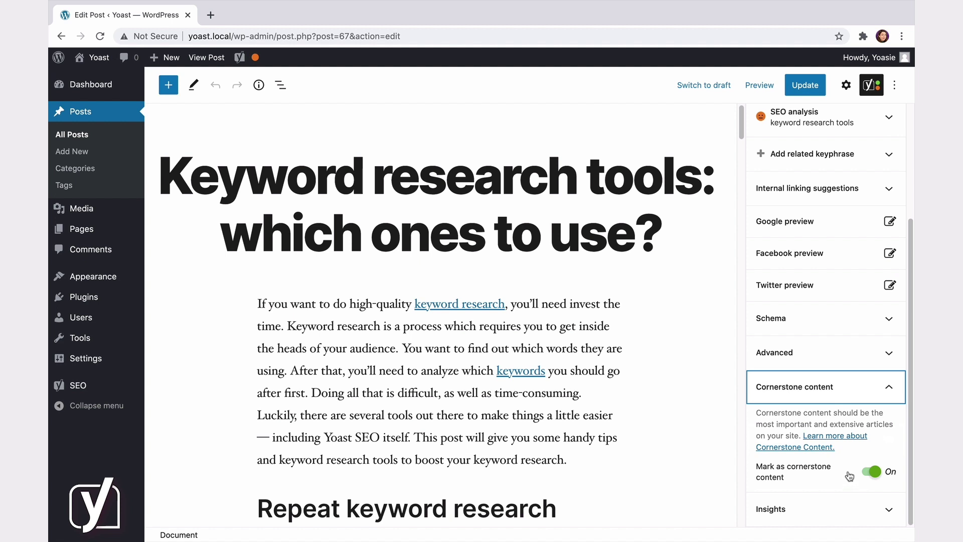
{"action": "left_click", "coordinate": [851, 511]}
{"action": "scroll", "coordinate": [854, 501], "scroll_direction": "down", "scroll_amount": 5}
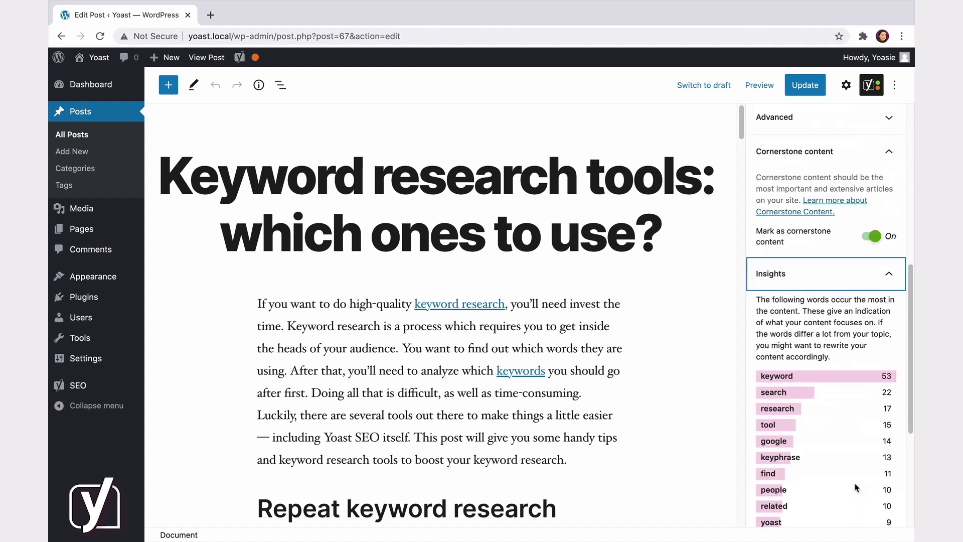
{"action": "scroll", "coordinate": [858, 487], "scroll_direction": "down", "scroll_amount": 1}
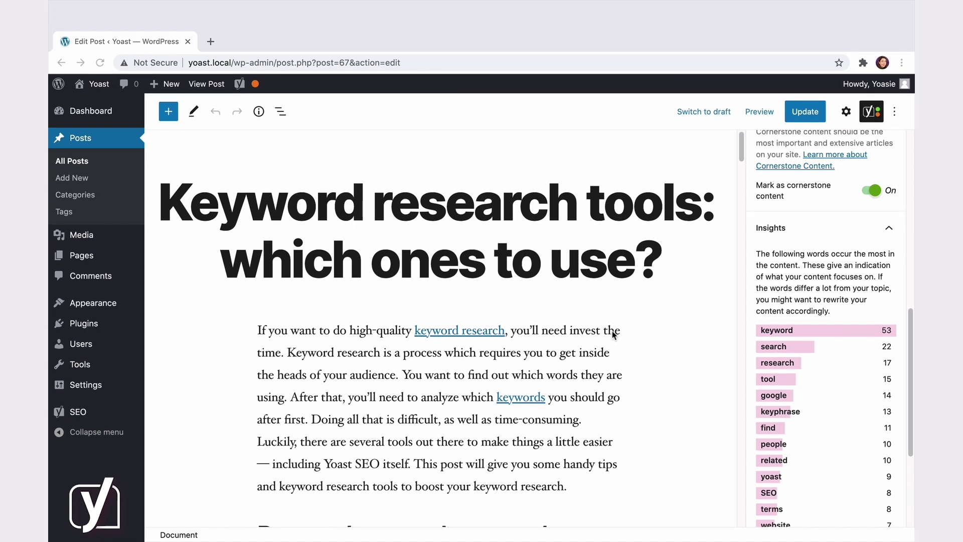
Scroll the editor to the Yoast SEO Premium meta box showing the focus keyphrase 'keyword research tools'
{"action": "scroll", "coordinate": [609, 330], "scroll_direction": "down", "scroll_amount": 20}
{"action": "scroll", "coordinate": [609, 330], "scroll_direction": "down", "scroll_amount": 15}
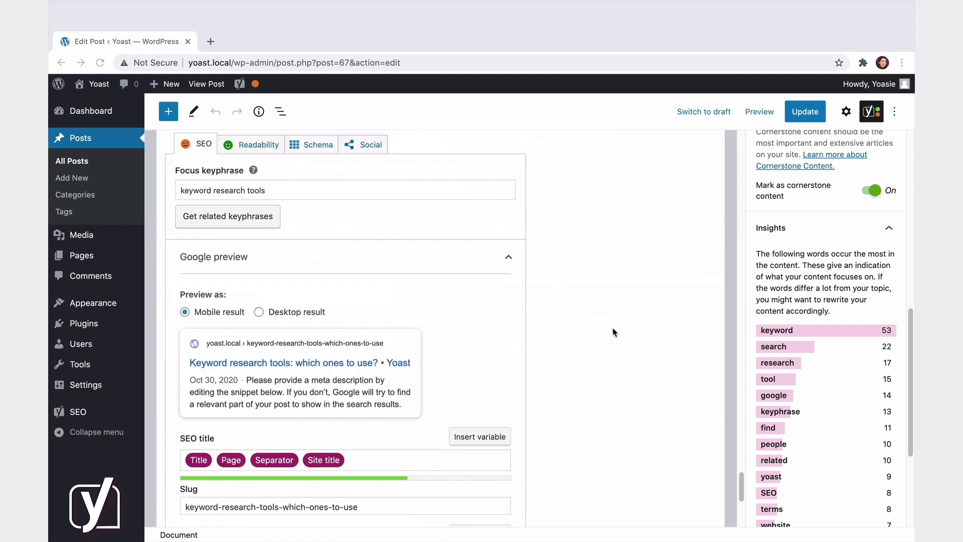
{"action": "scroll", "coordinate": [612, 332], "scroll_direction": "up", "scroll_amount": 1}
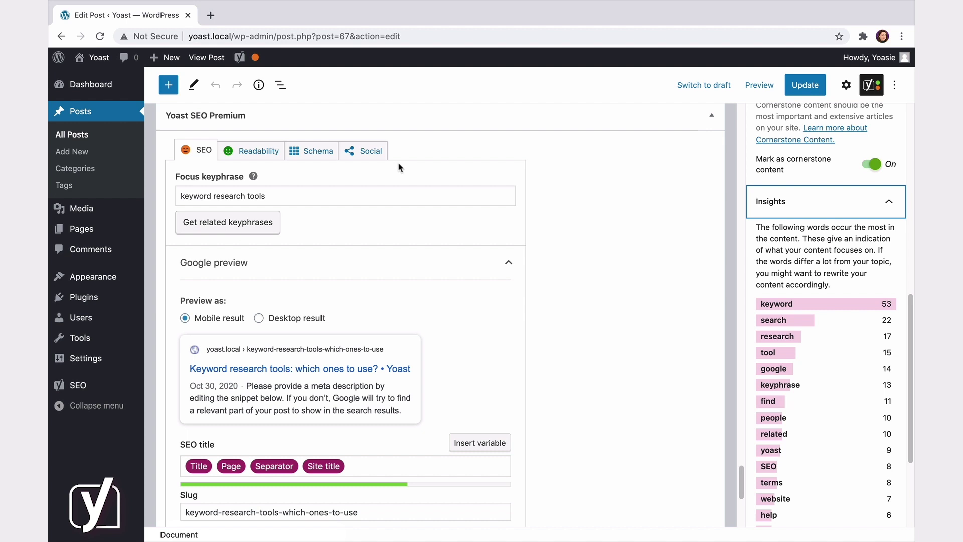
Open Posts > All Posts and look over the Yoast admin-bar menus and the SEO sidebar item
{"action": "left_click", "coordinate": [97, 135]}
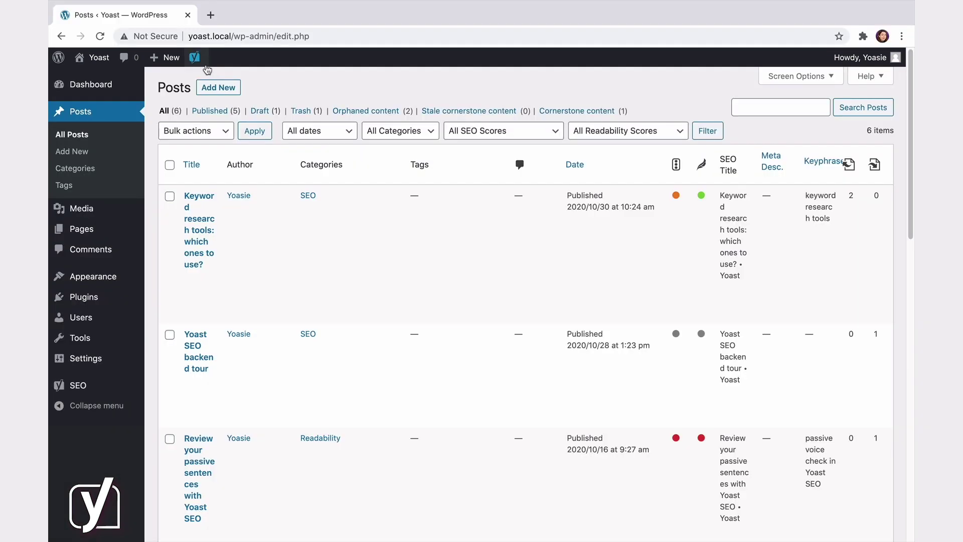
{"action": "mouse_move", "coordinate": [196, 58]}
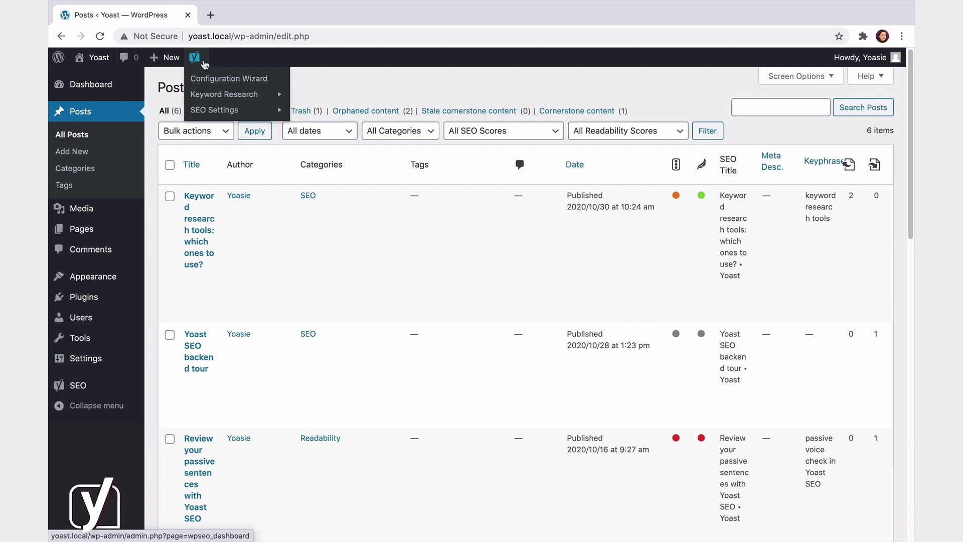
{"action": "mouse_move", "coordinate": [220, 94]}
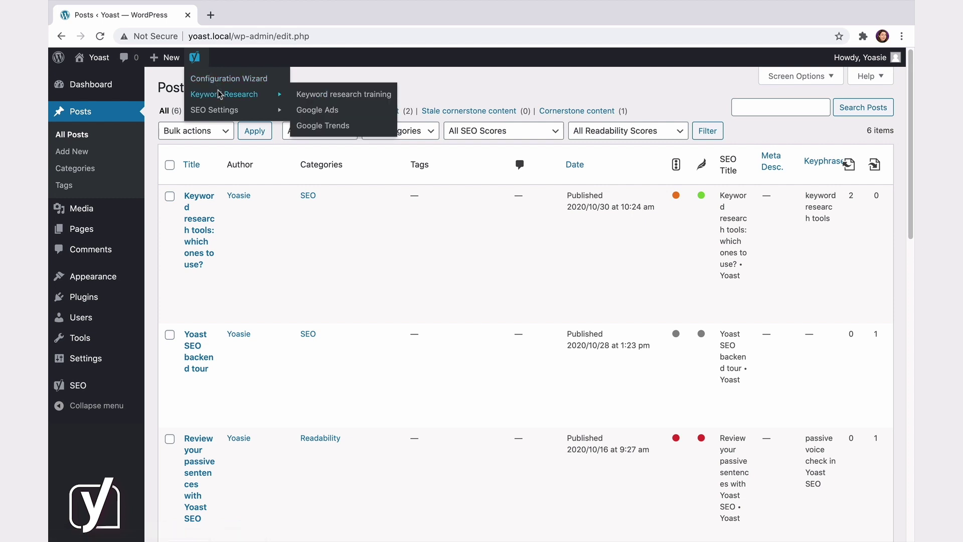
{"action": "mouse_move", "coordinate": [224, 111]}
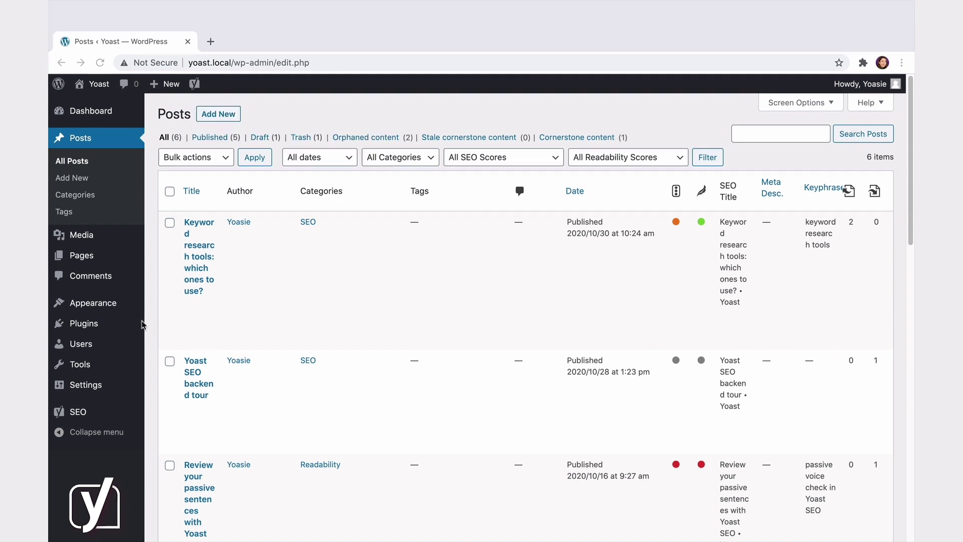
Open SEO > General to view the Yoast dashboard's problems and notifications status
{"action": "mouse_move", "coordinate": [95, 419]}
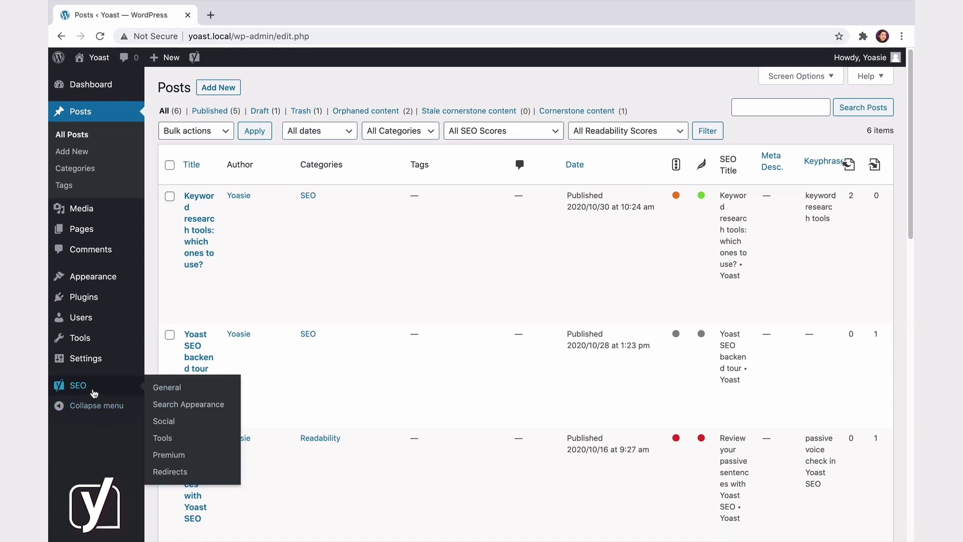
{"action": "left_click", "coordinate": [96, 392]}
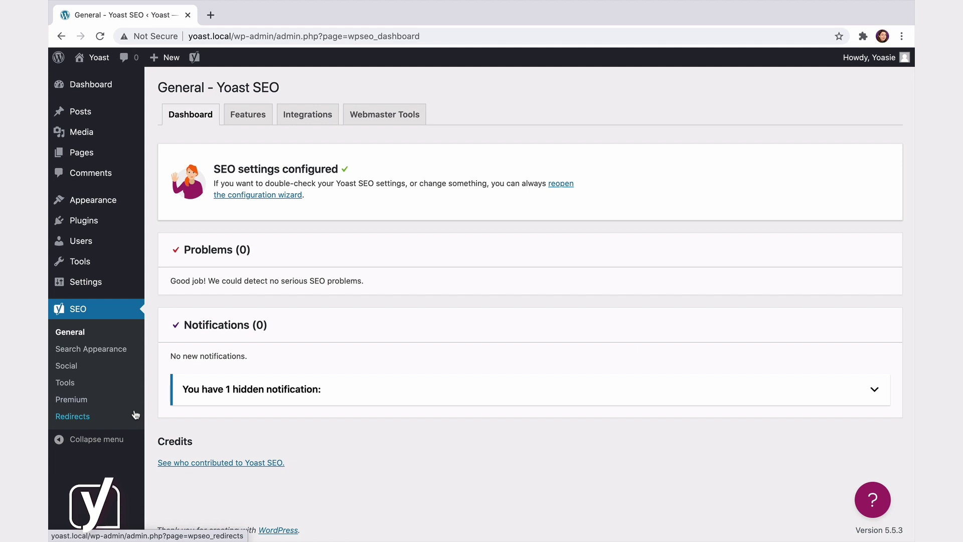
Review Tools > Site Health, then return to the Dashboard's Site Health Status widget showing Good
{"action": "left_click", "coordinate": [109, 259]}
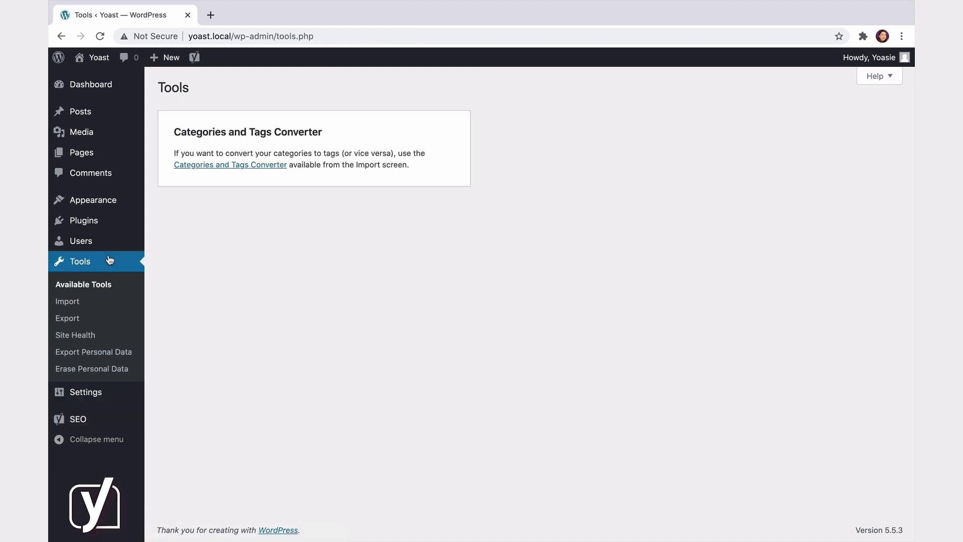
{"action": "left_click", "coordinate": [109, 333]}
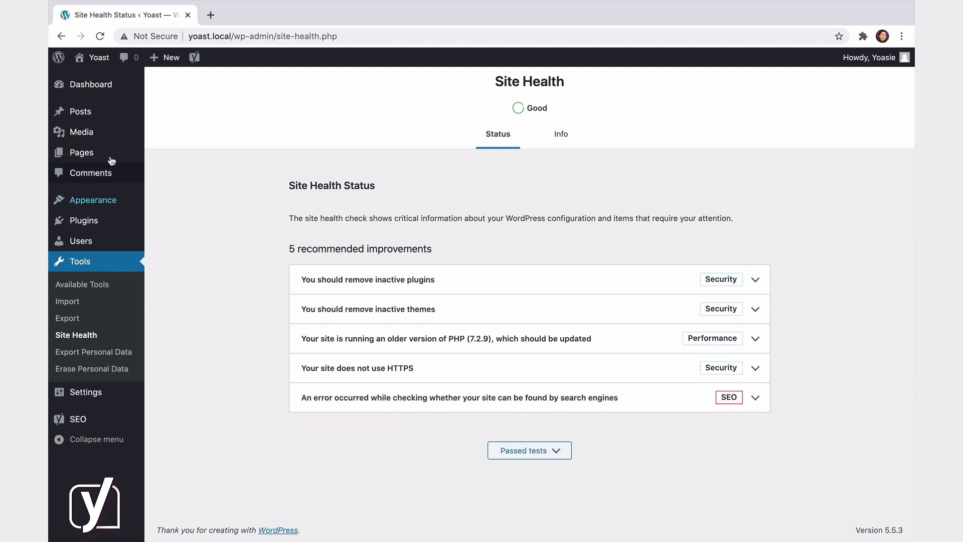
{"action": "left_click", "coordinate": [106, 97]}
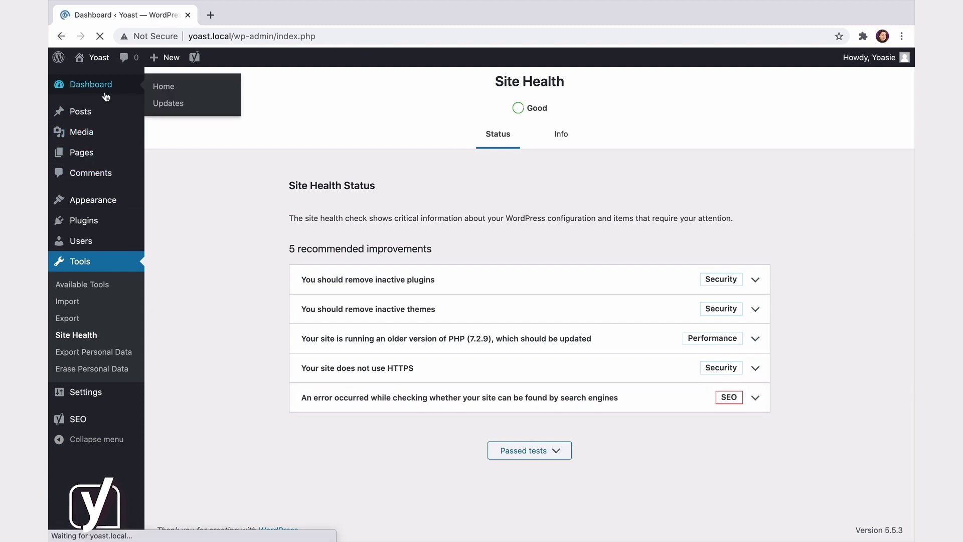
{"action": "scroll", "coordinate": [348, 411], "scroll_direction": "down", "scroll_amount": 1}
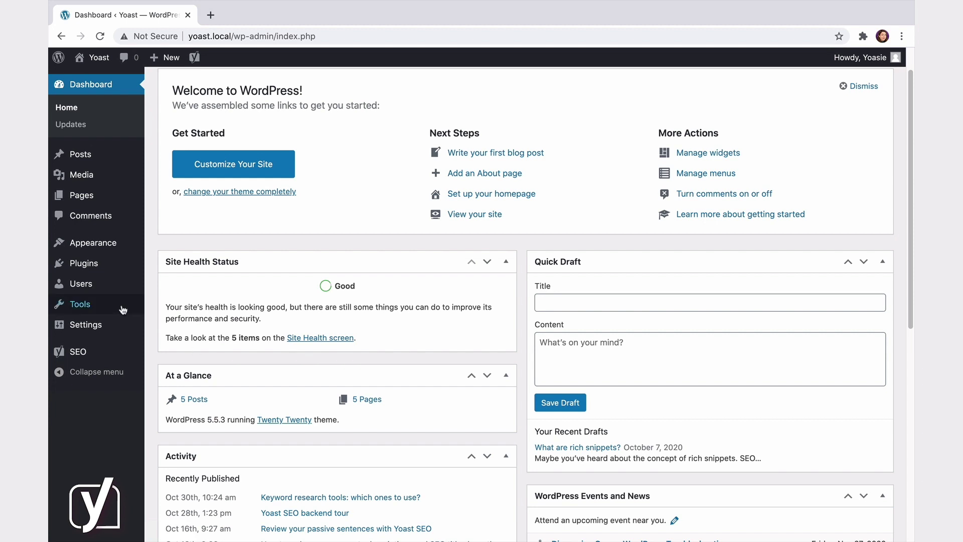
On the Users list, view the roles including SEO Editor and SEO Manager without changing any
{"action": "left_click", "coordinate": [115, 284]}
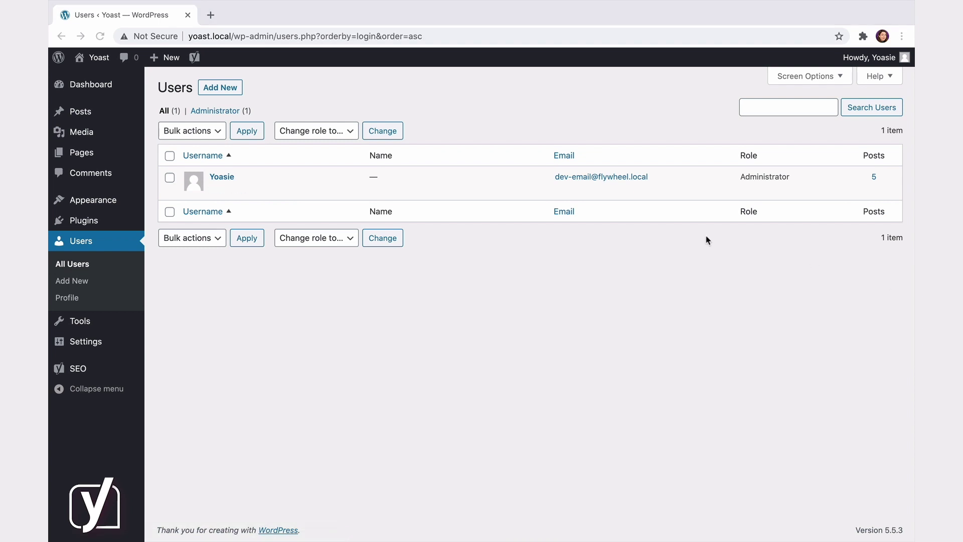
{"action": "left_click", "coordinate": [350, 133]}
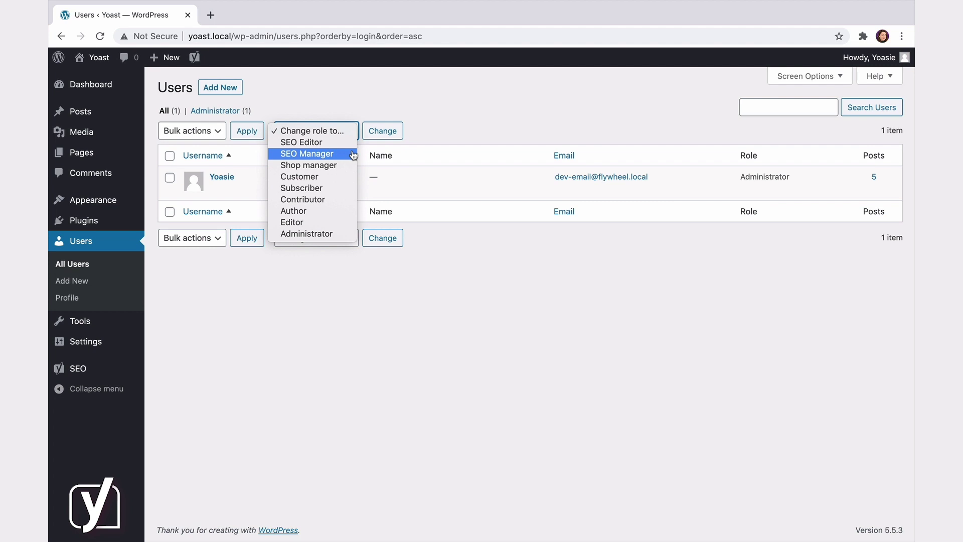
{"action": "left_click", "coordinate": [535, 282]}
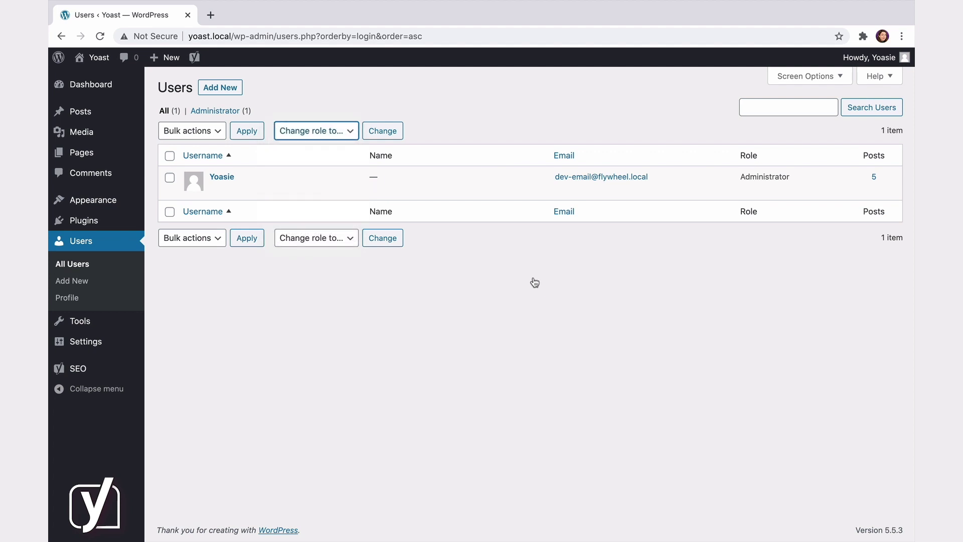